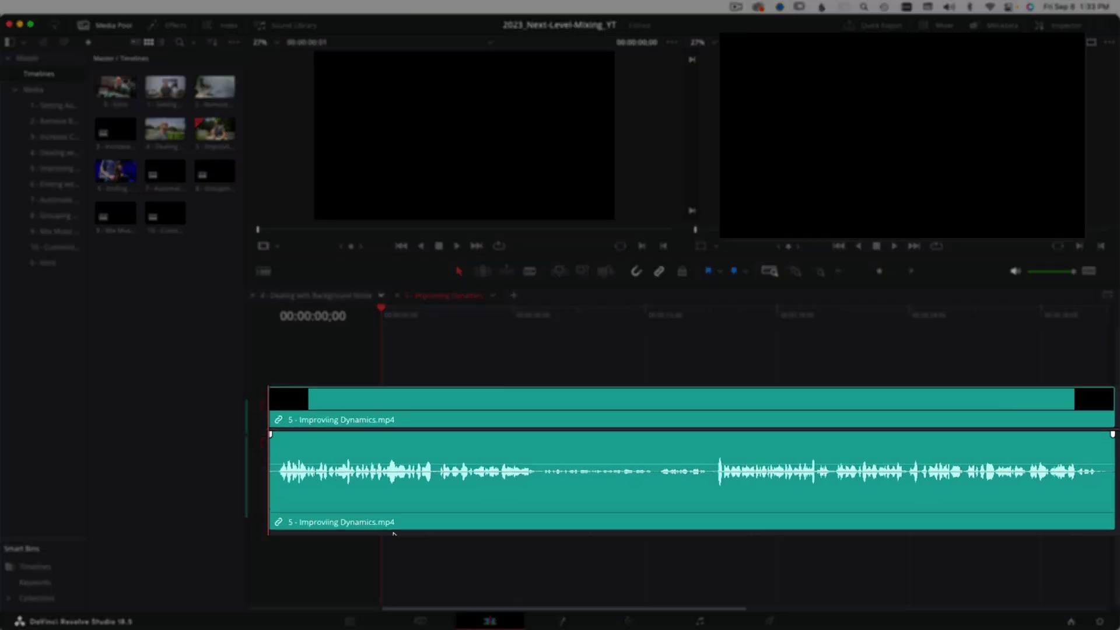
- Play the Improving Dynamics clip on the Edit page, select it, and switch to the Fairlight page
key("space")
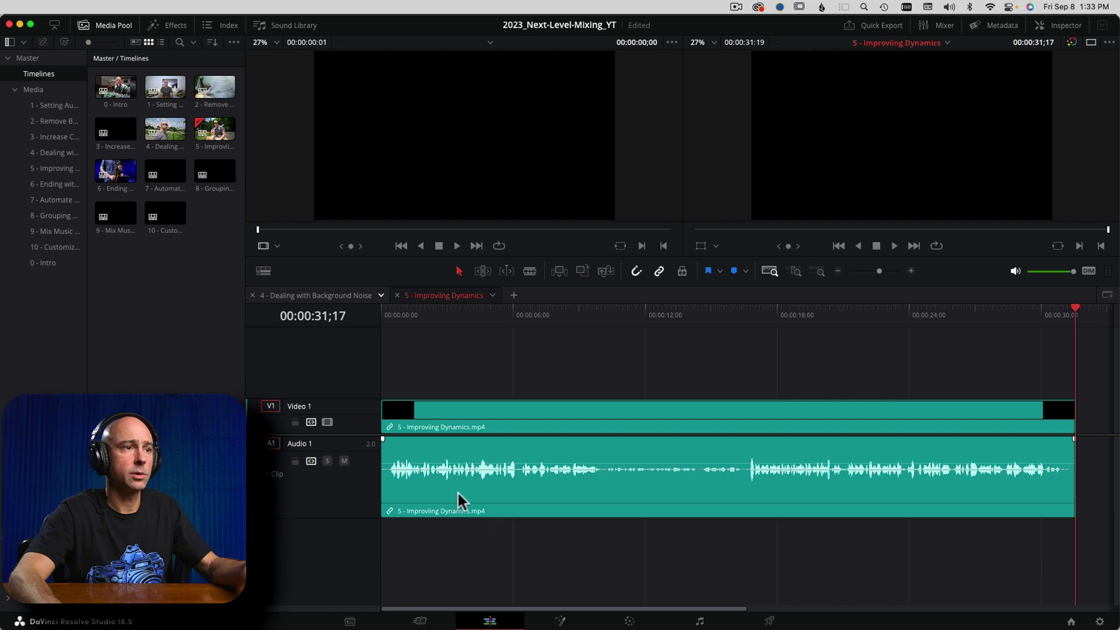
left_click(439, 484)
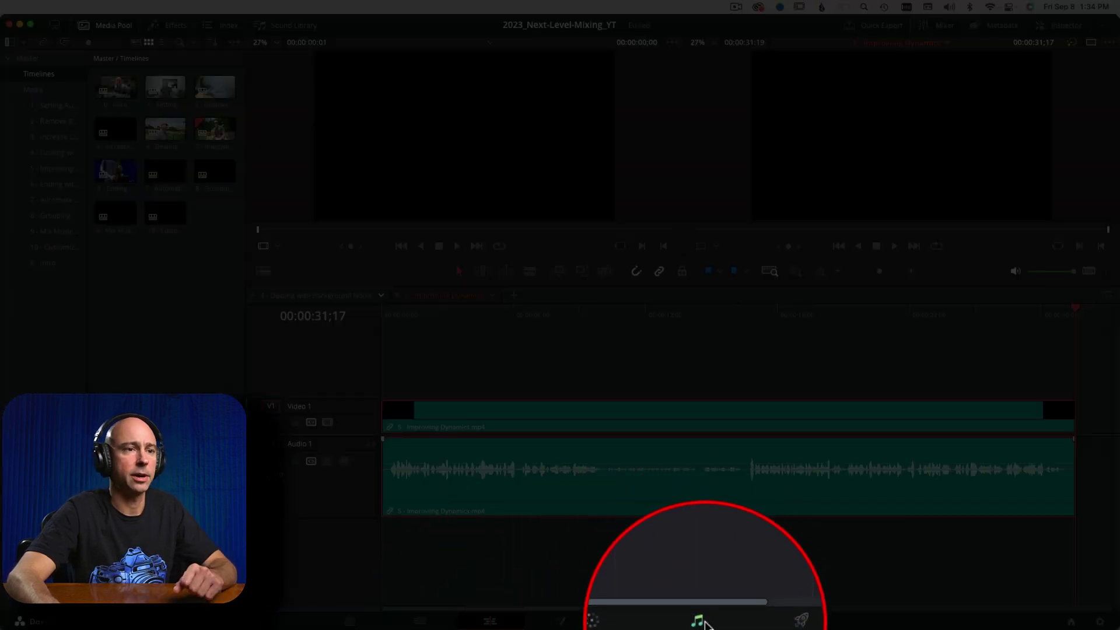
left_click(700, 621)
left_click_drag(774, 188, 787, 189)
left_click_drag(627, 608, 203, 610)
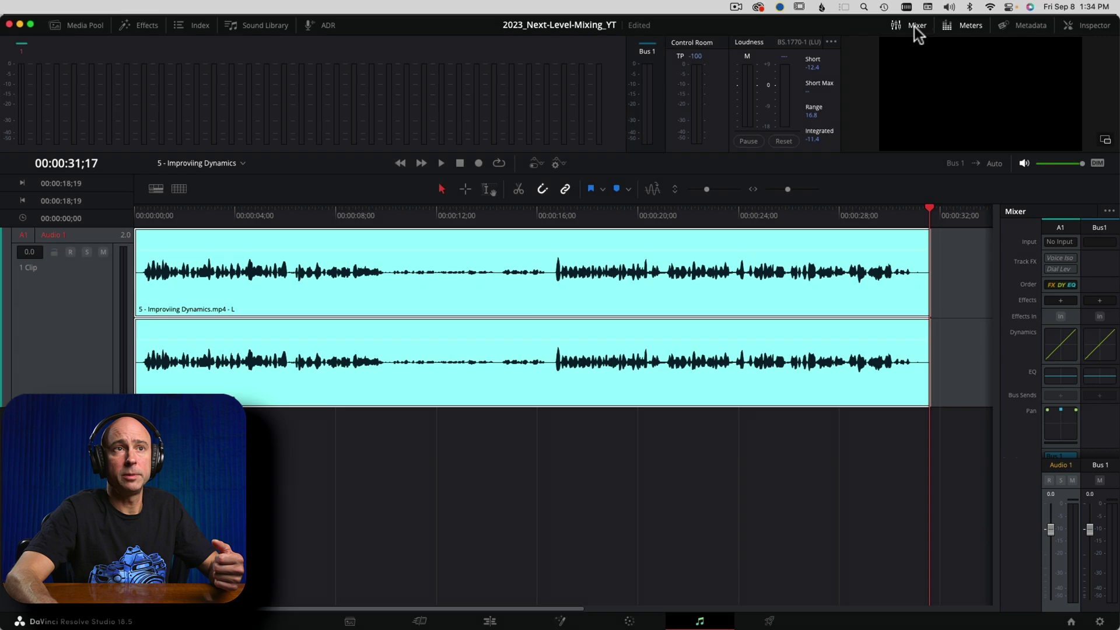
- Show the mixer with its Dynamics row and open the dynamics settings for track Audio 1
left_click(914, 25)
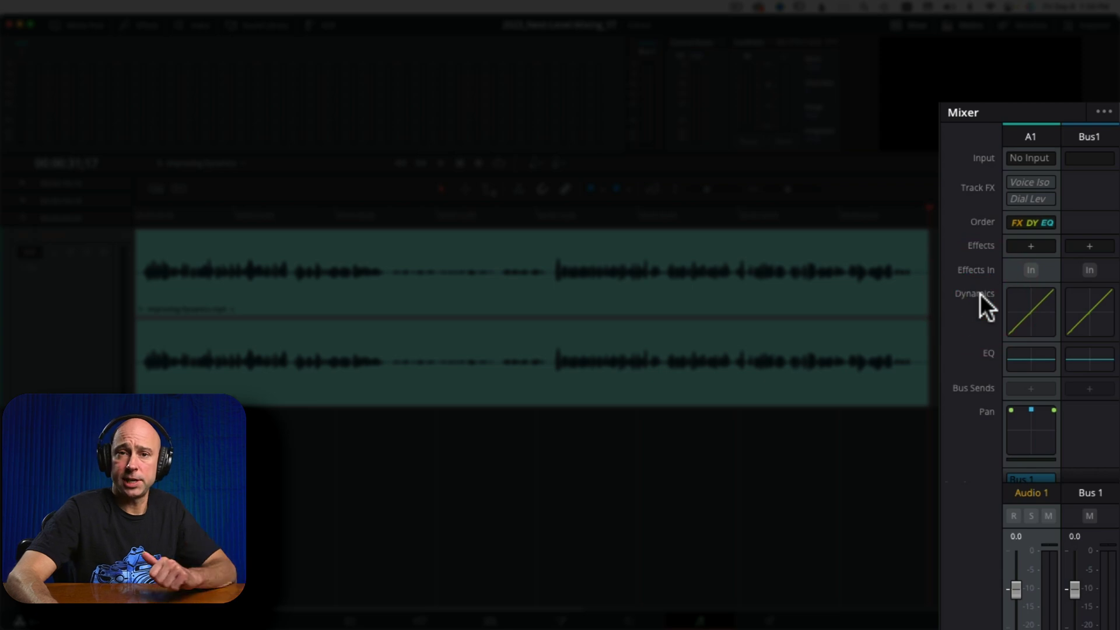
left_click(1103, 113)
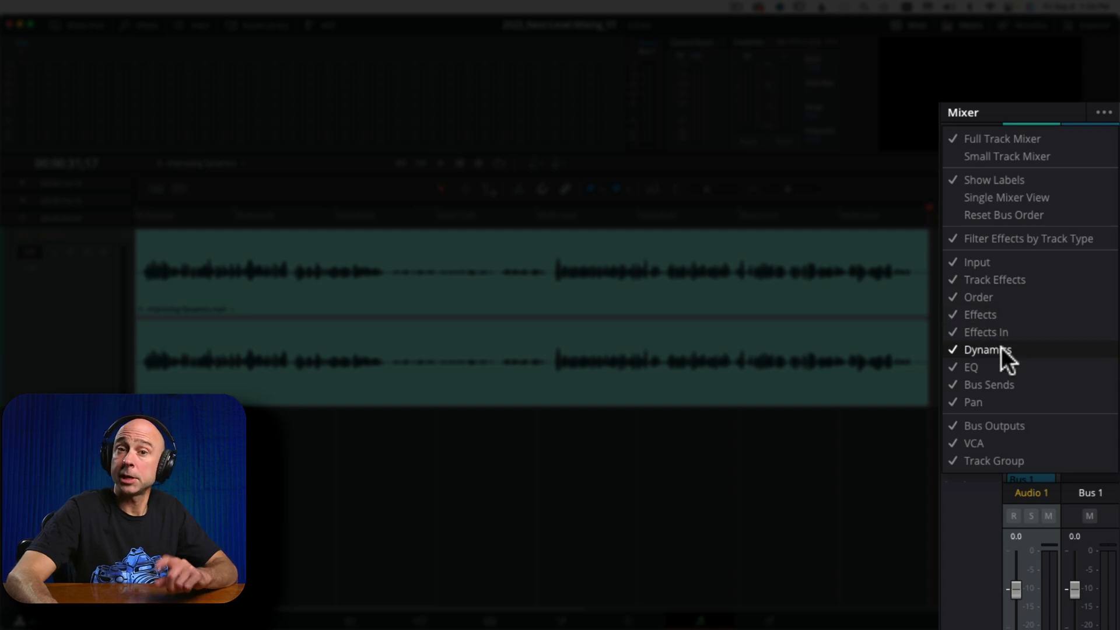
key("Escape")
left_click(1039, 325)
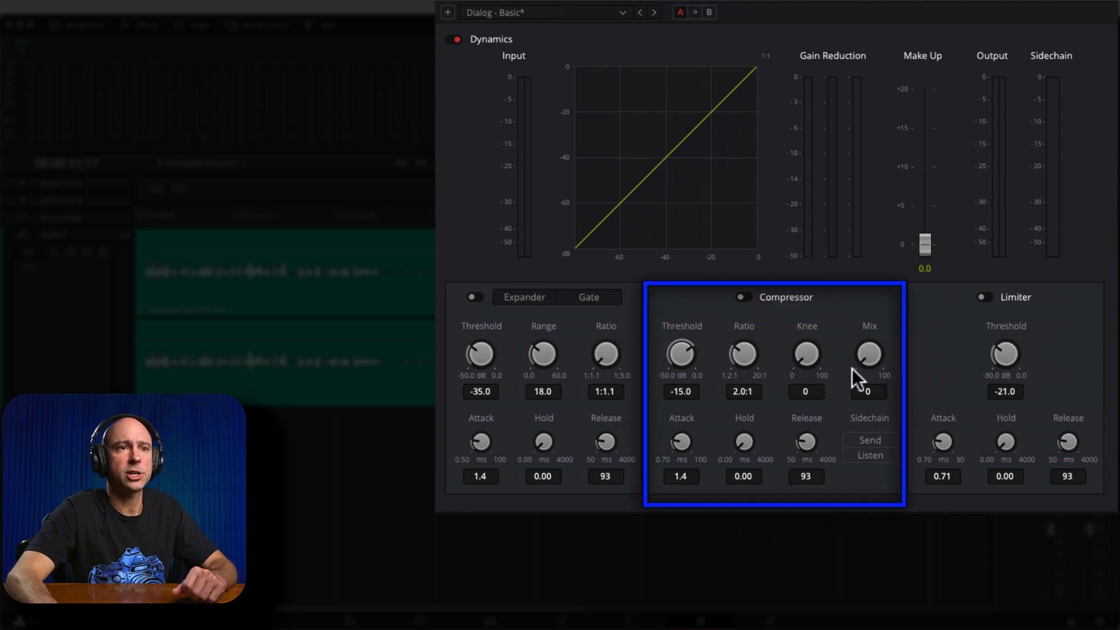
- Enable the compressor for Audio 1 and set its ratio to 2.5:1
left_click(743, 297)
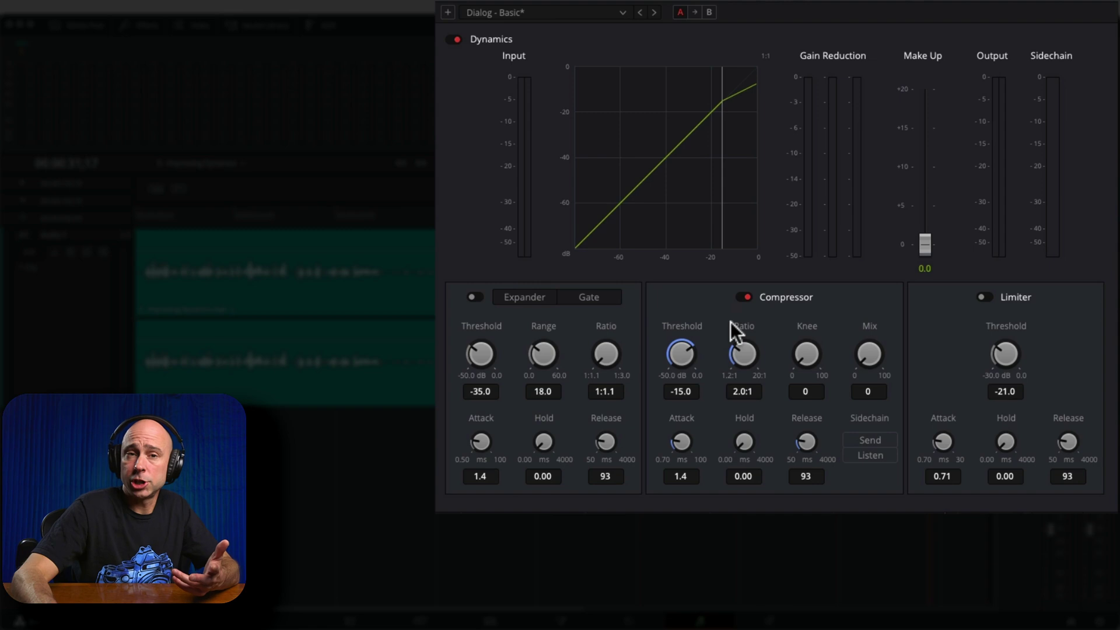
left_click_drag(685, 353, 740, 369)
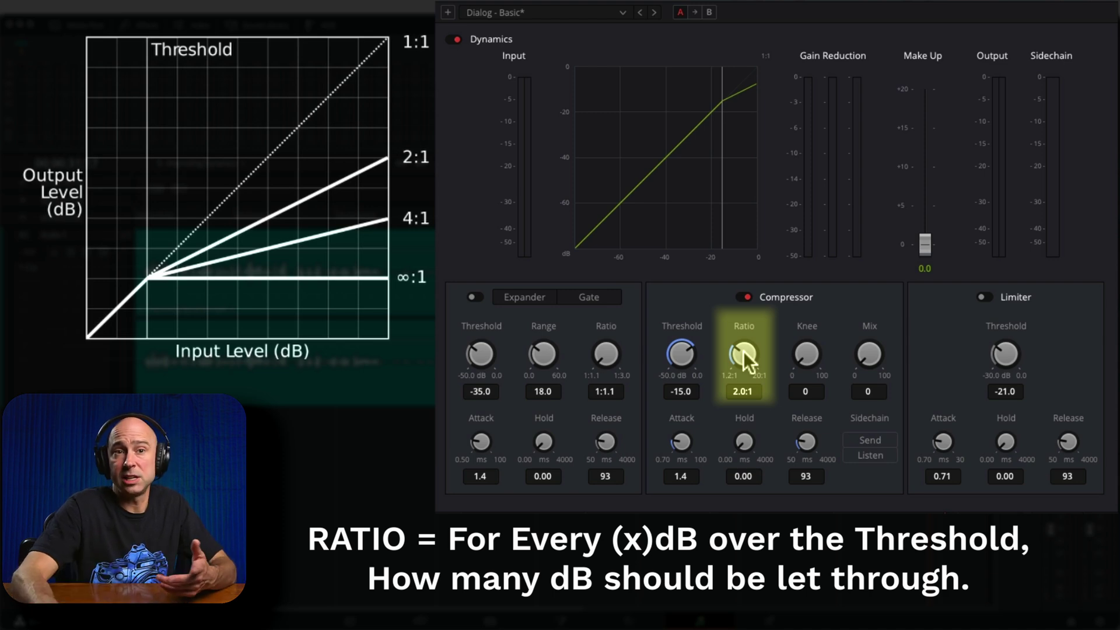
left_click_drag(747, 349, 751, 350)
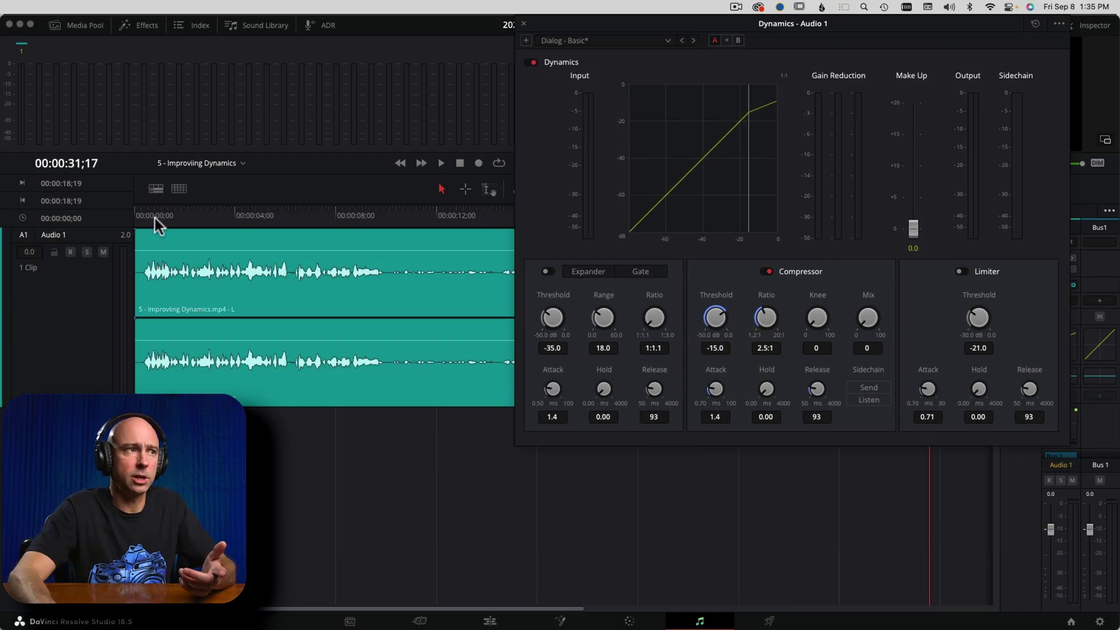
- Play the clip from near its start while lowering the compressor threshold to -28.2 dB, and stop playback
left_click(151, 217)
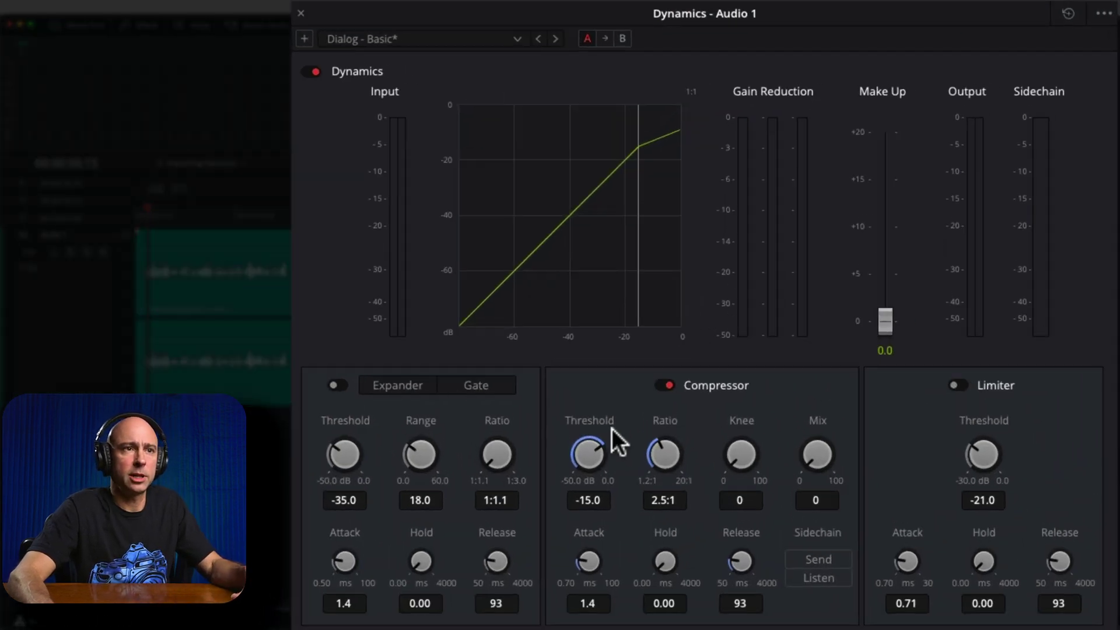
left_click_drag(590, 455, 560, 459)
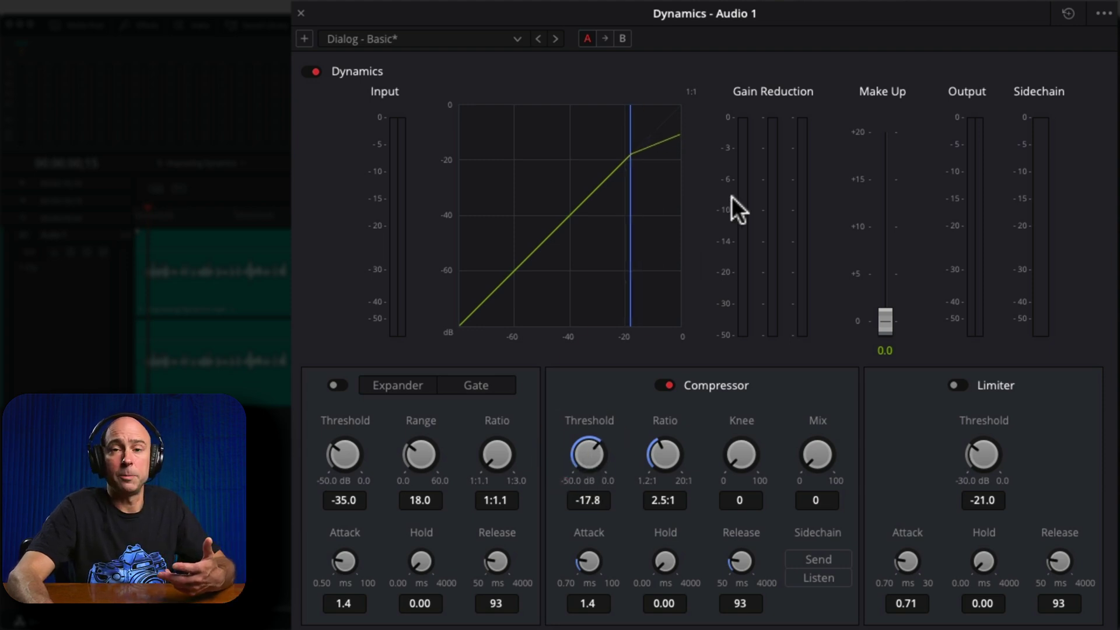
left_click(772, 129)
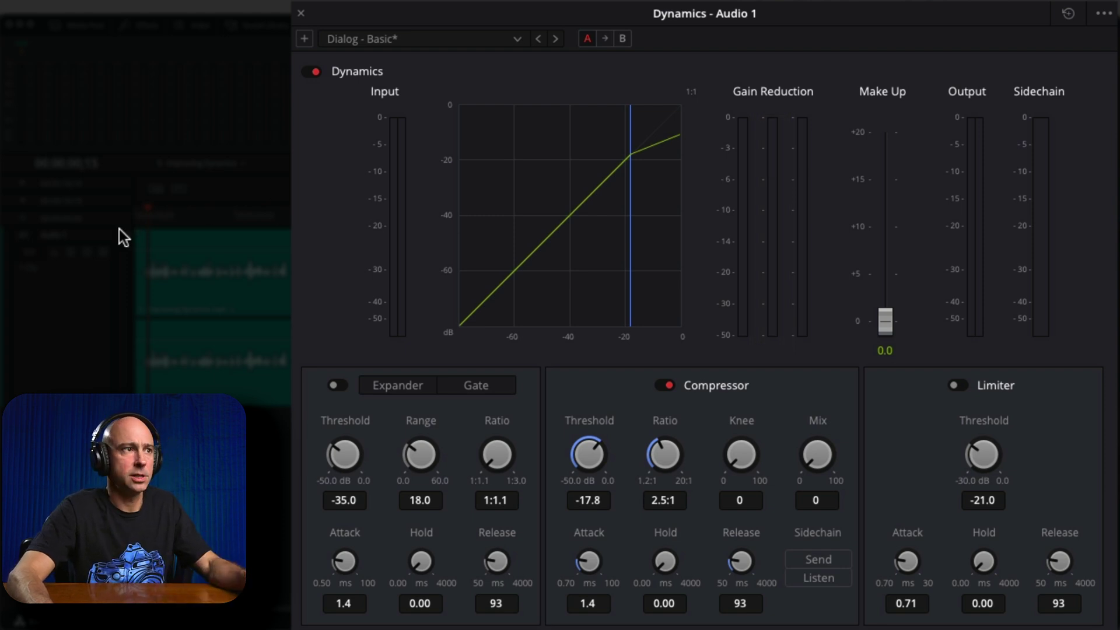
left_click_drag(587, 454, 590, 450)
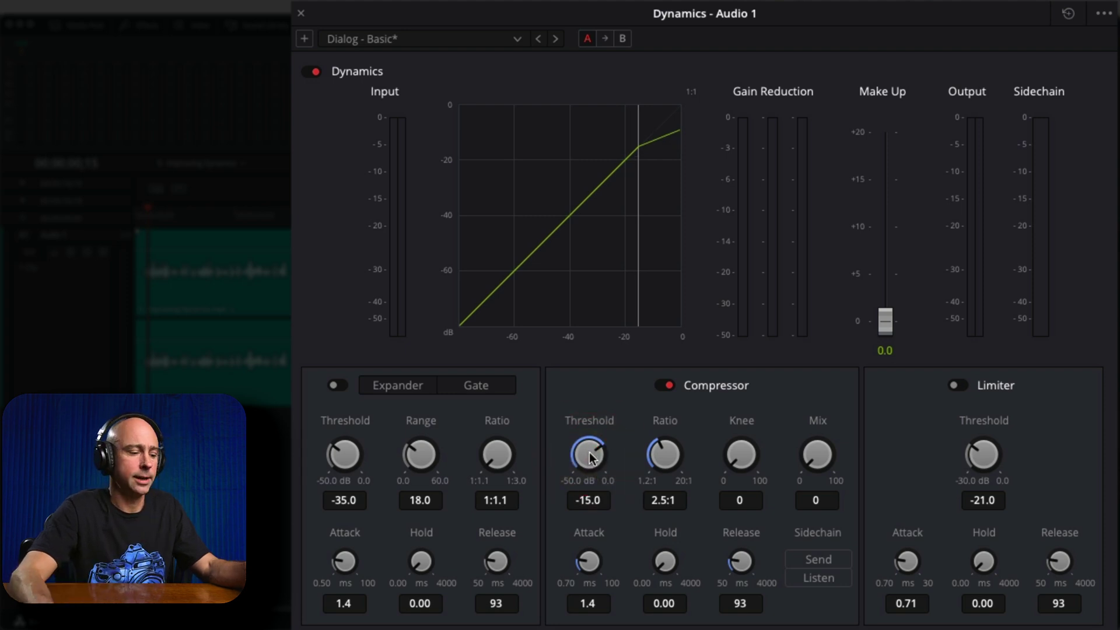
left_click_drag(592, 450, 502, 457)
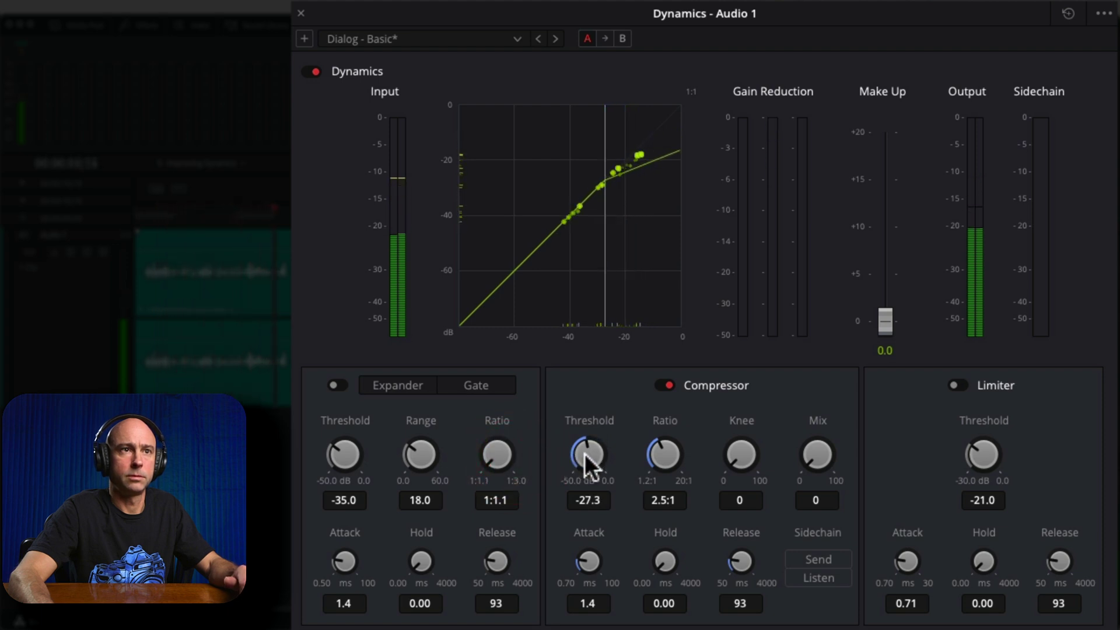
left_click_drag(590, 455, 585, 454)
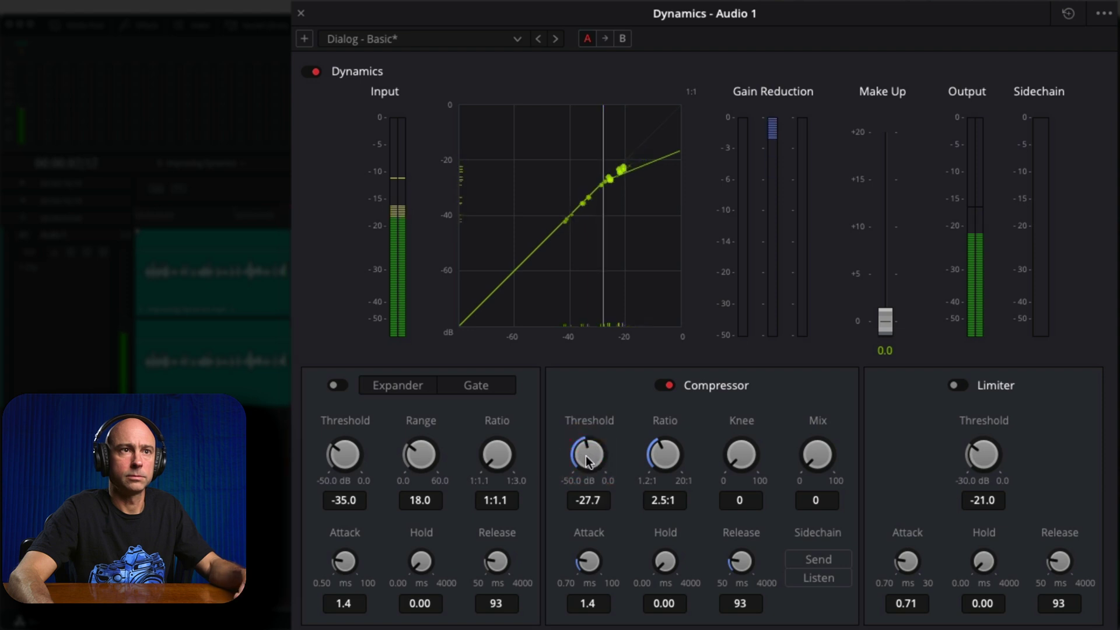
left_click_drag(587, 461, 508, 425)
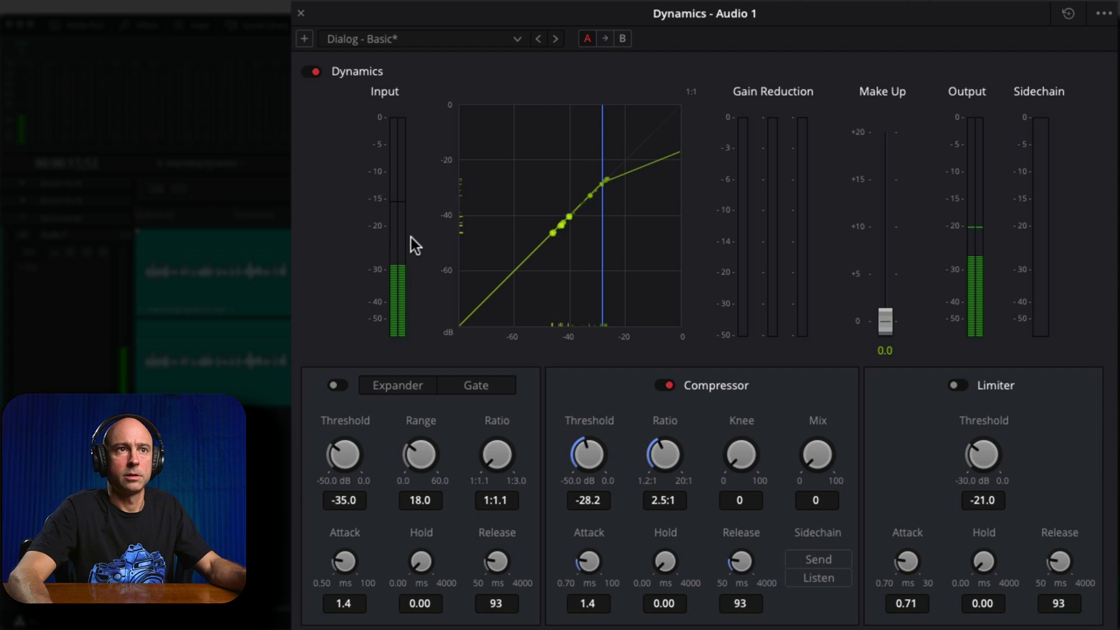
key("space")
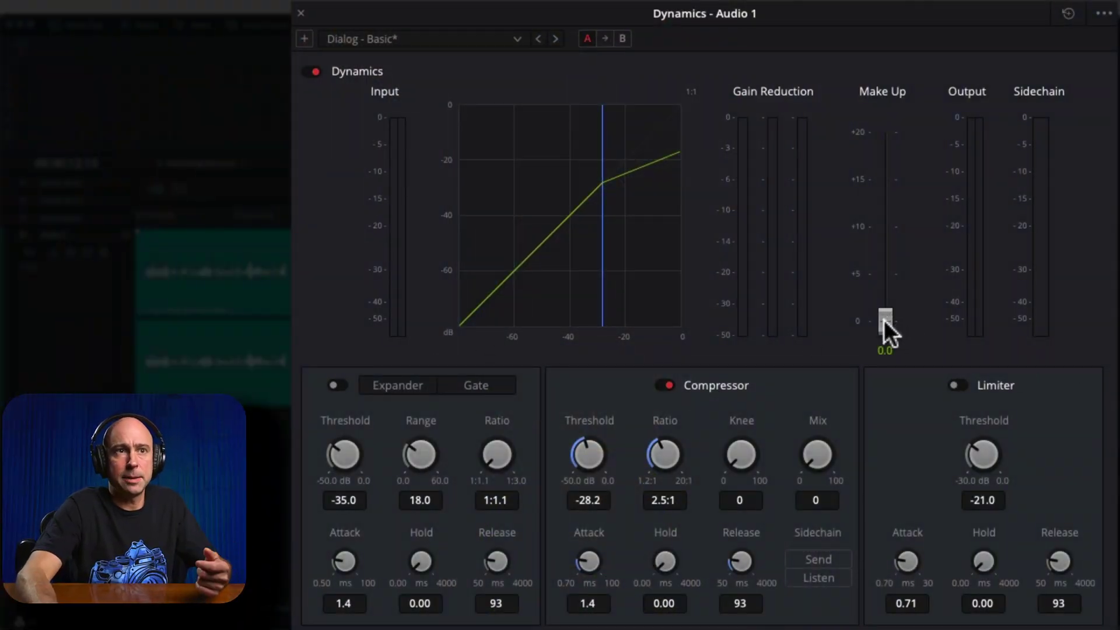
left_click_drag(884, 320, 895, 348)
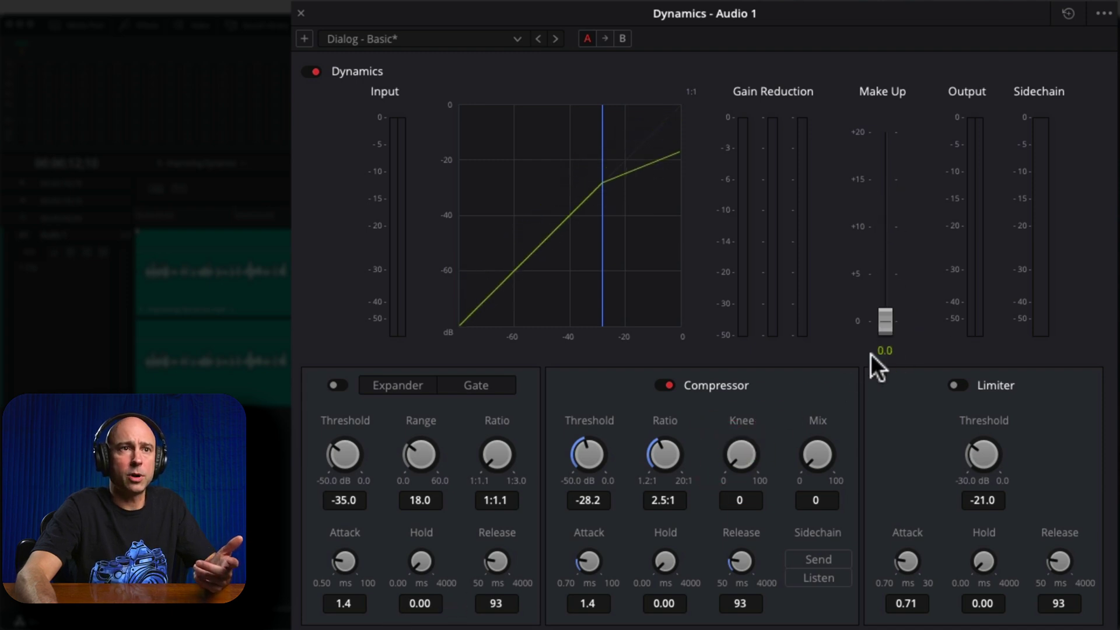
left_click_drag(884, 323, 889, 249)
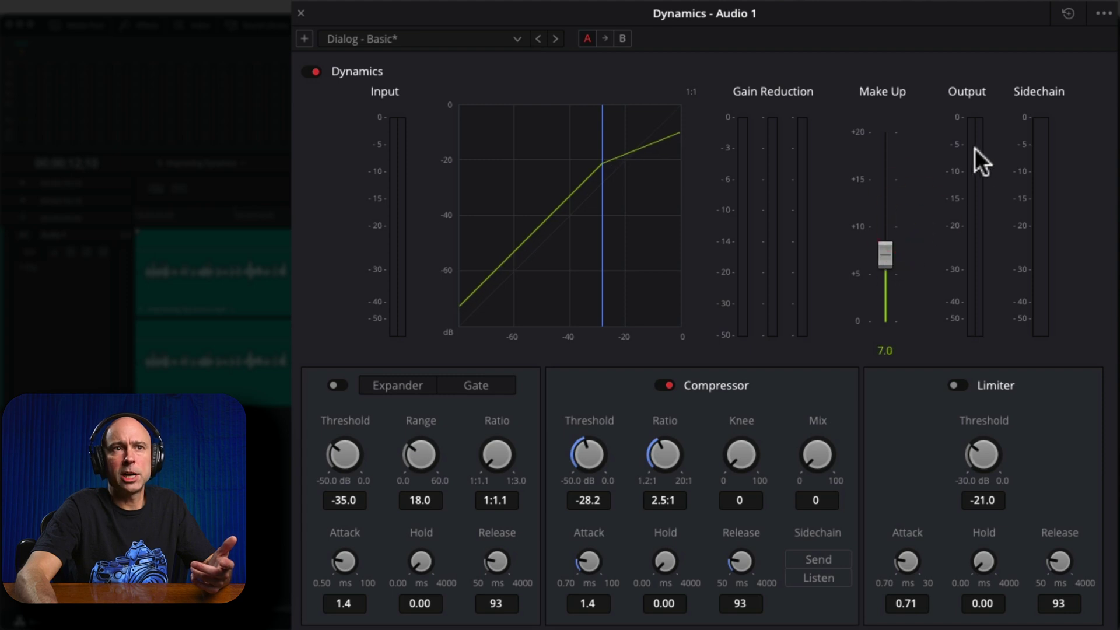
left_click_drag(885, 251, 891, 348)
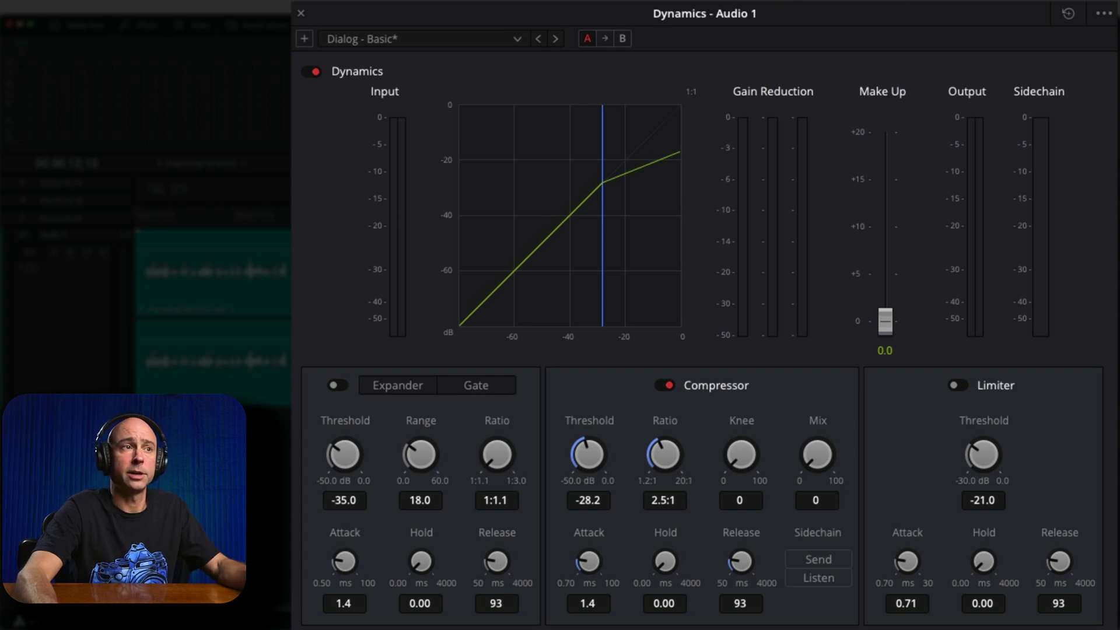
- Adjust the levels while listening to playback, setting the compressor threshold to -27.1 dB and the make-up gain to 7.1 dB
key("space")
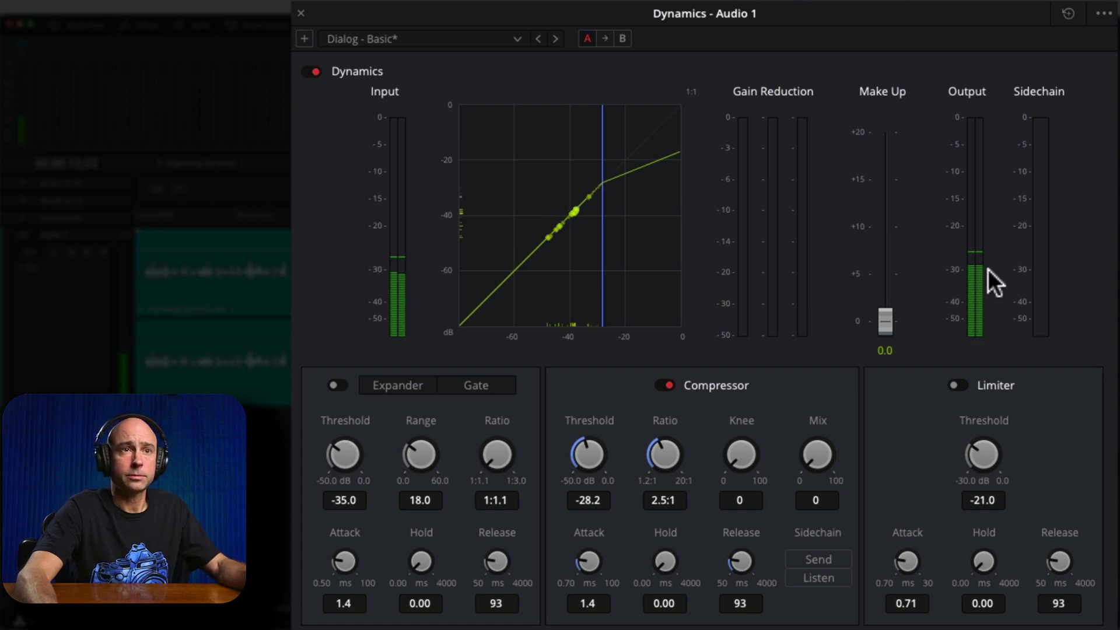
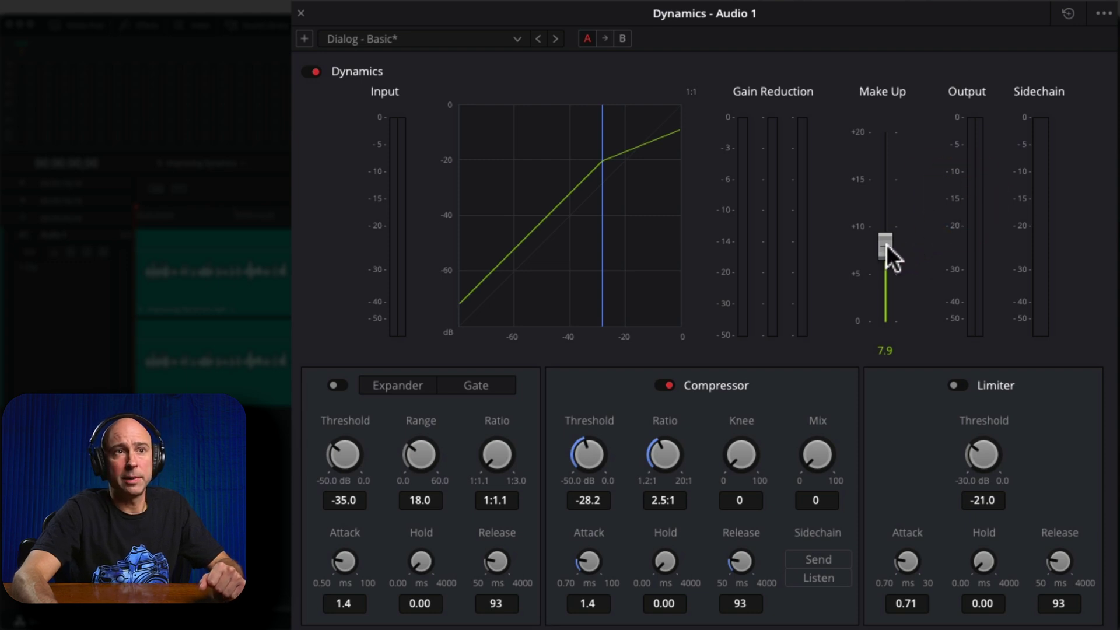
left_click_drag(887, 245, 883, 254)
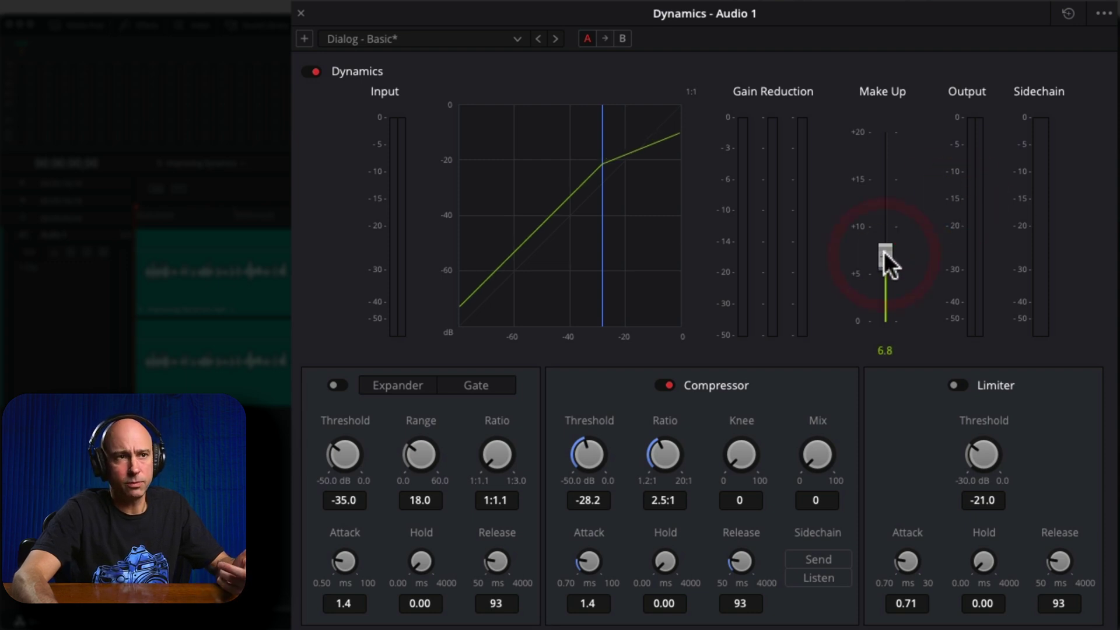
left_click_drag(588, 451, 584, 451)
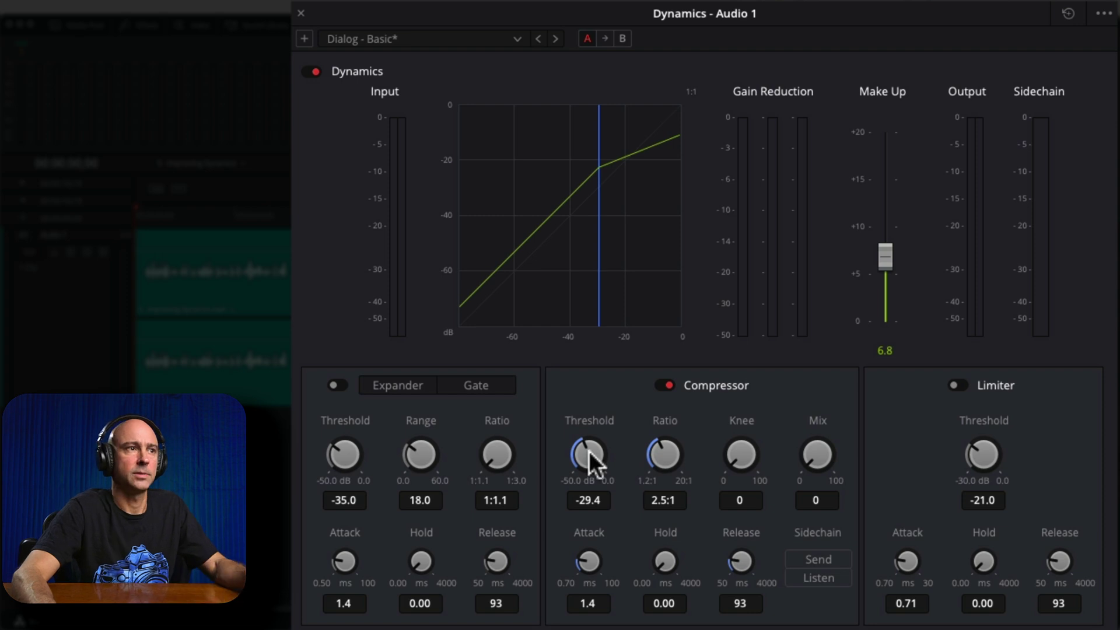
key("space")
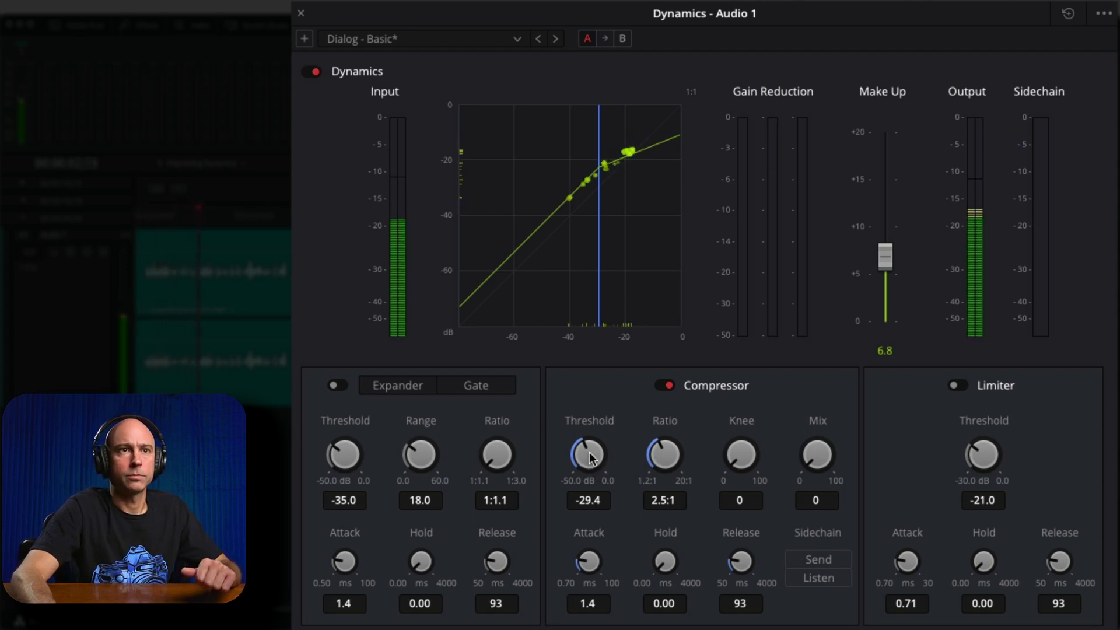
mouse_move(591, 457)
left_mouse_down()
mouse_move(605, 466)
mouse_move(598, 452)
left_mouse_up()
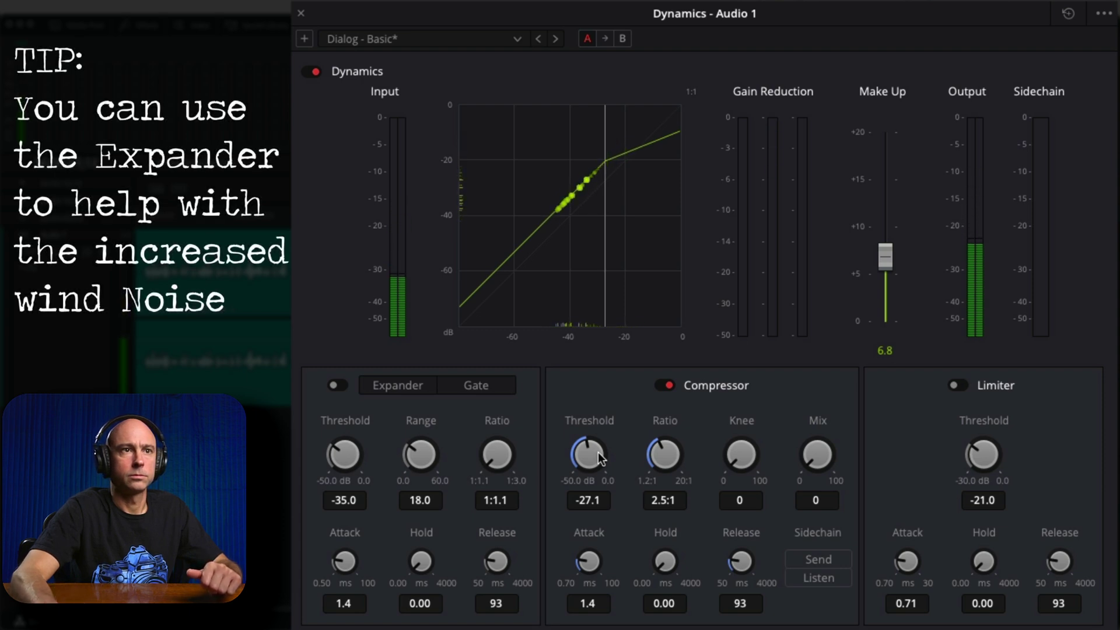
left_click_drag(884, 257, 884, 251)
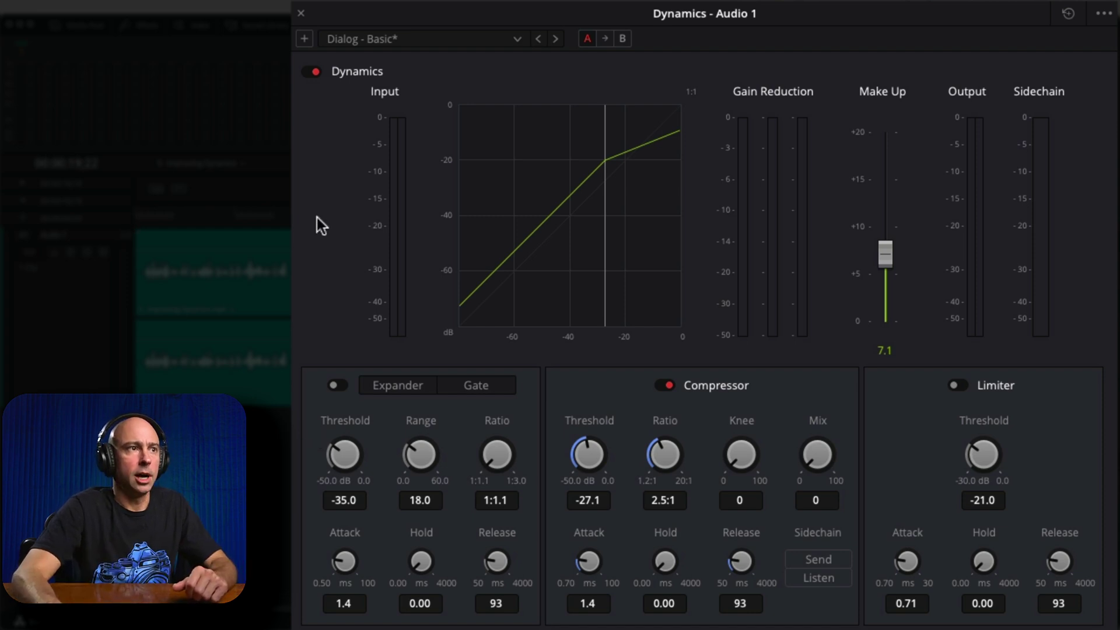
- Play the clip with the dynamics processing bypassed and again with it enabled to compare the sound
left_click(316, 69)
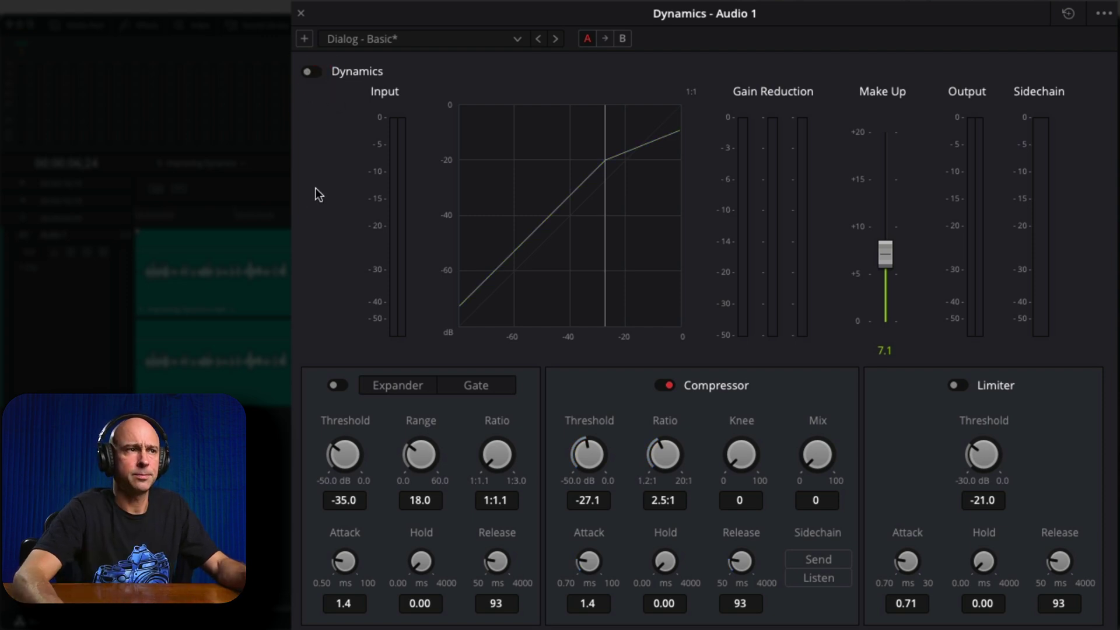
key("space")
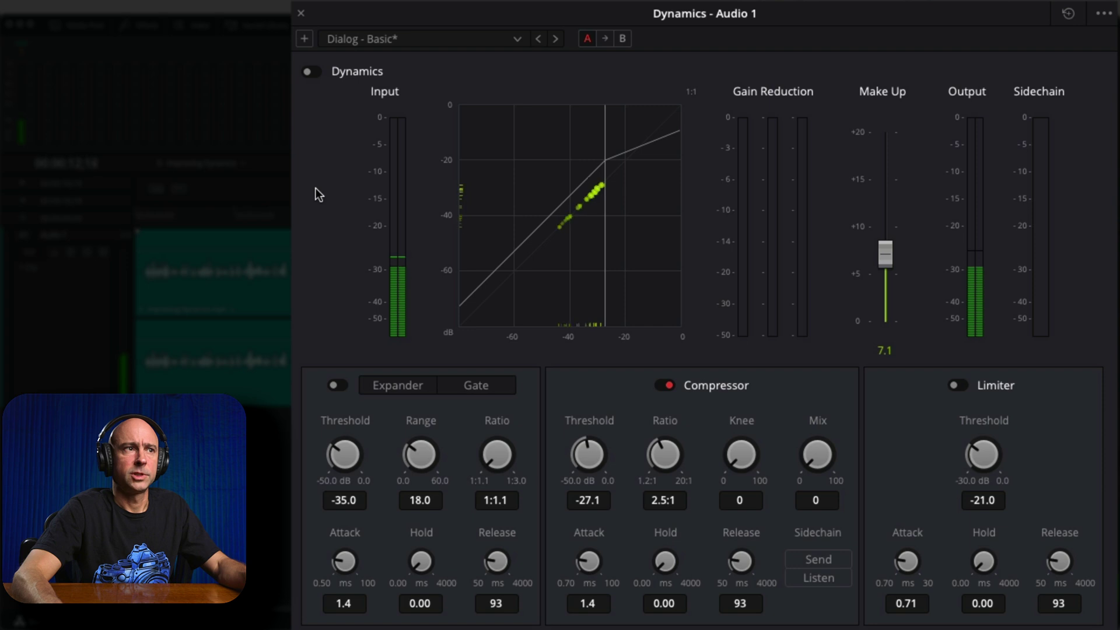
key("space")
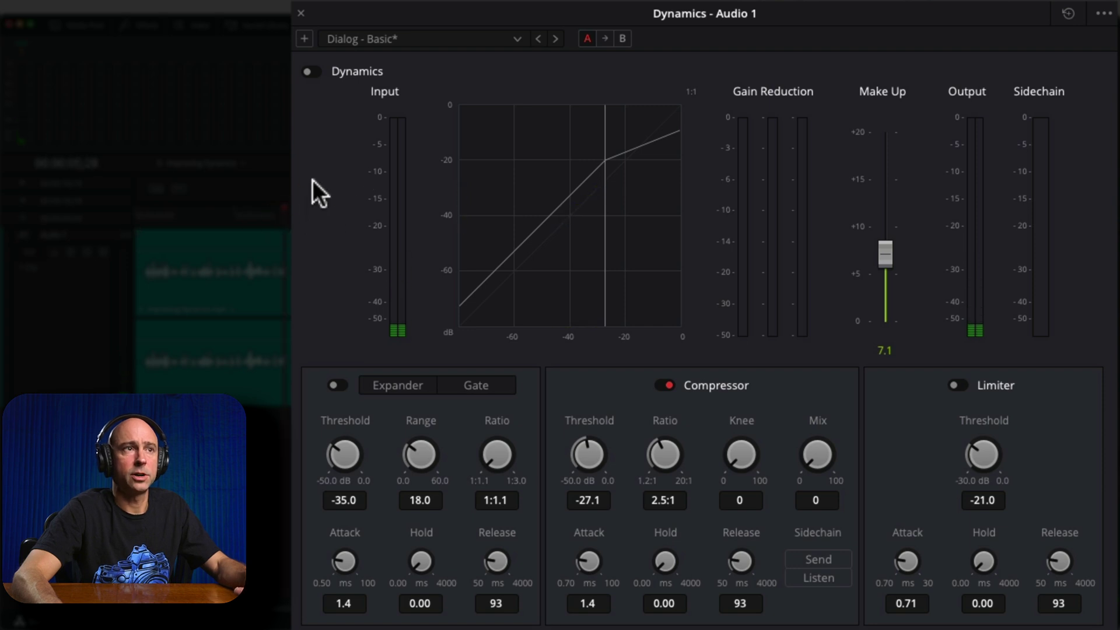
key("space")
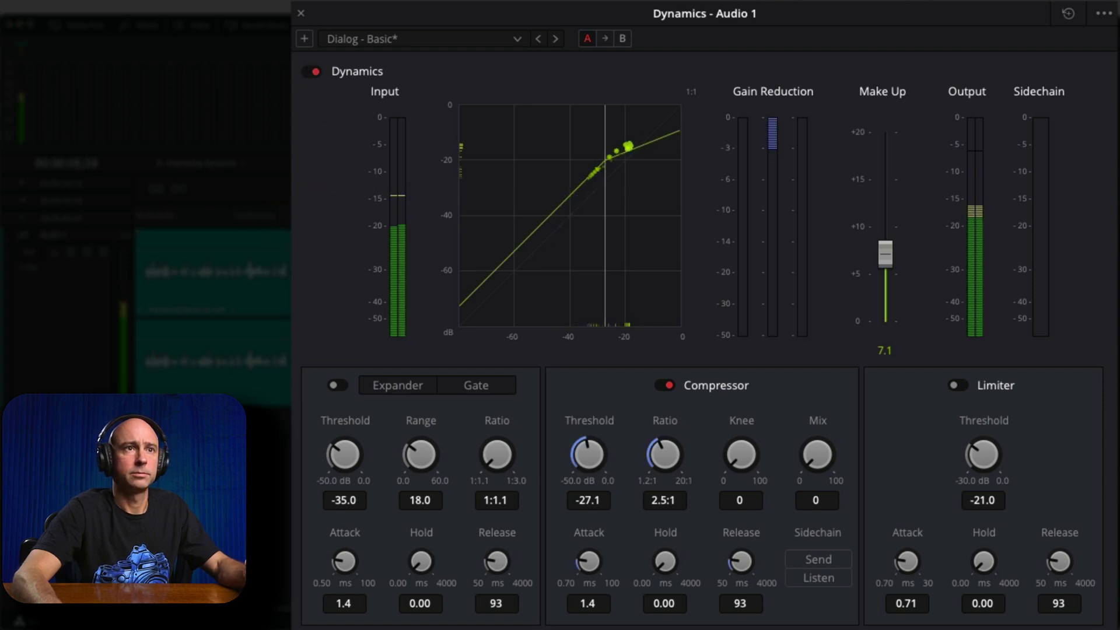